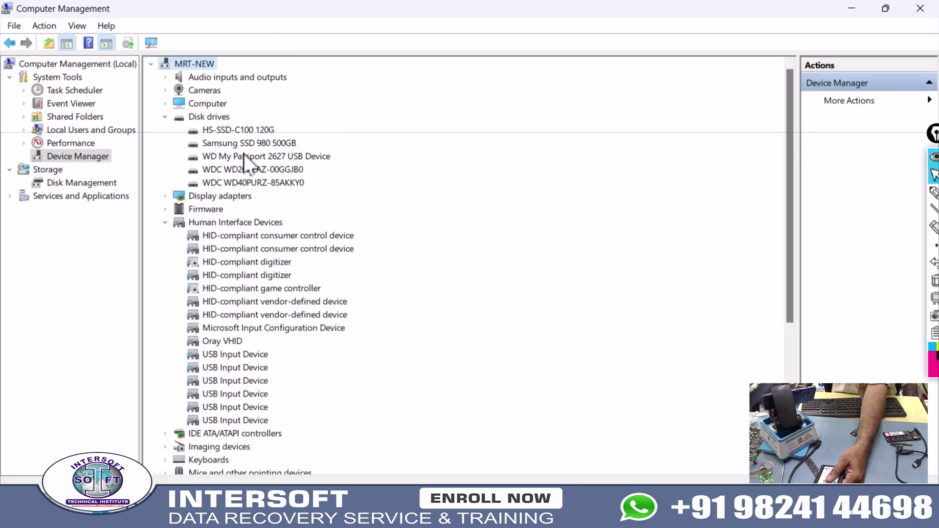
- Highlight the HS-SSD-C100 120G disk drive, then switch to Disk Management
{"action": "left_click", "coordinate": [236, 131]}
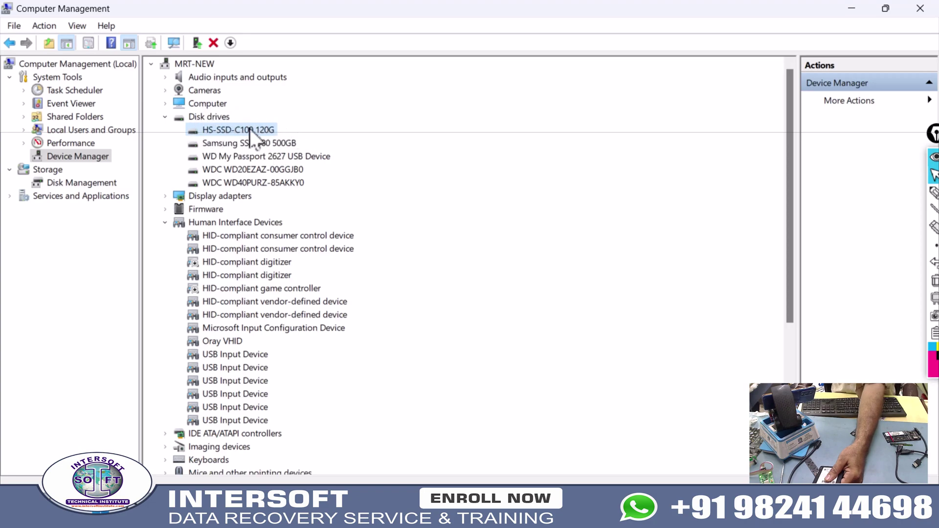
{"action": "left_click", "coordinate": [90, 183]}
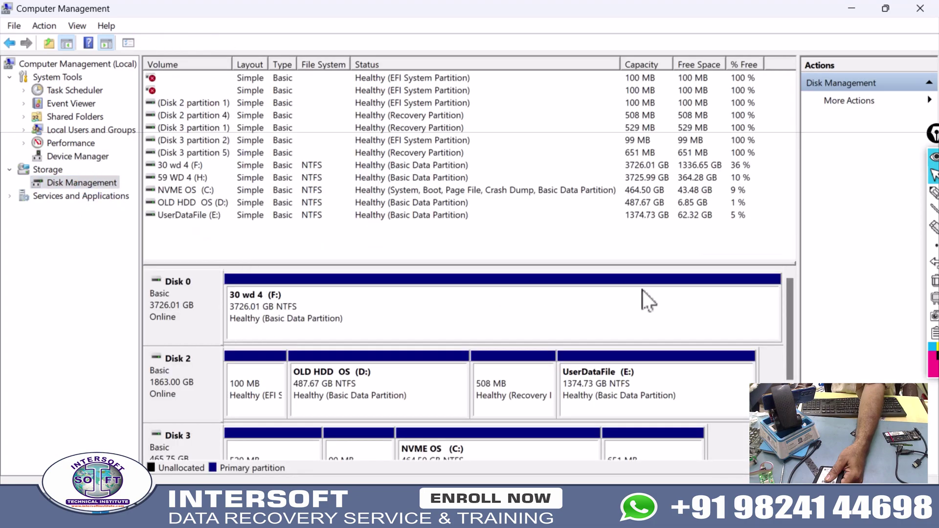
- Scroll the disk map to review Disks 0, 2, 3 and 4, including the 3725.99 GB 59 WD 4 (H:)
{"action": "scroll", "coordinate": [791, 316], "scroll_direction": "down", "scroll_amount": 3}
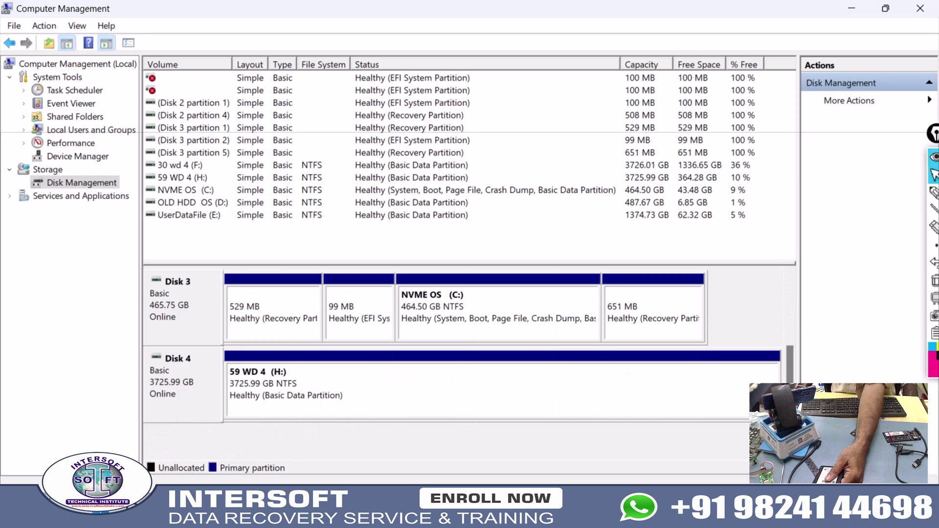
{"action": "scroll", "coordinate": [789, 321], "scroll_direction": "up", "scroll_amount": 3}
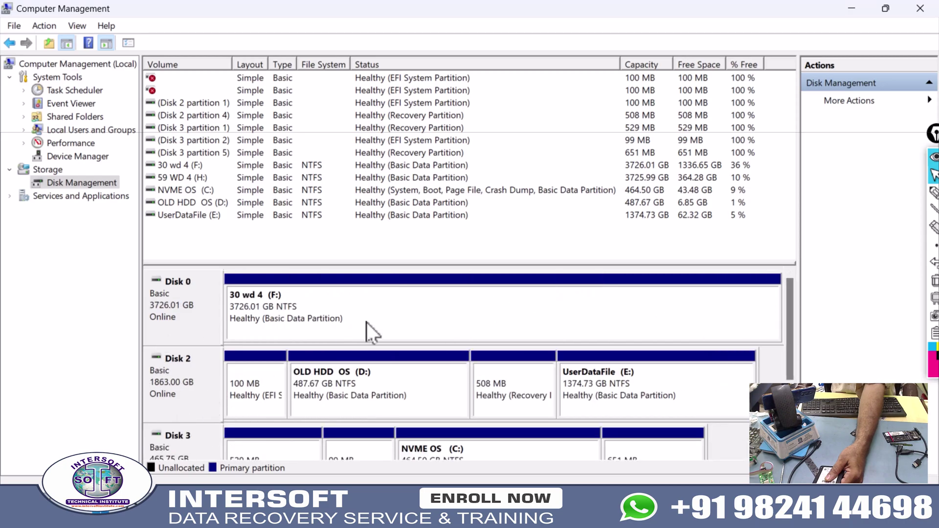
{"action": "scroll", "coordinate": [789, 326], "scroll_direction": "down", "scroll_amount": 3}
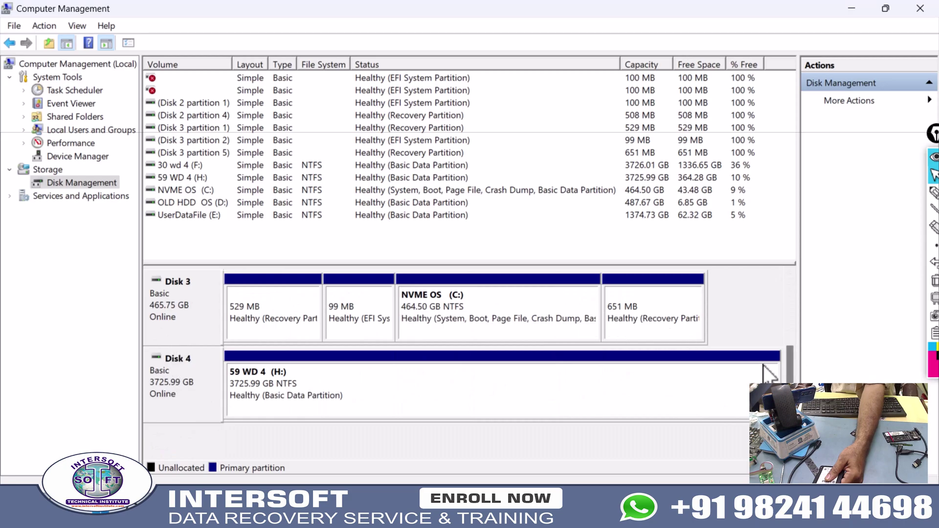
{"action": "scroll", "coordinate": [790, 350], "scroll_direction": "up", "scroll_amount": 3}
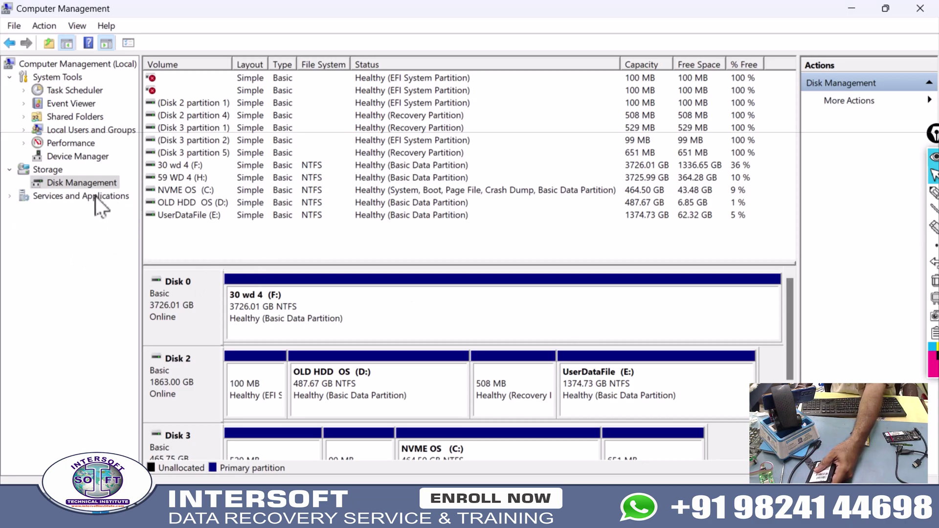
- Return to Device Manager's drive list, then bring the MRT Ultra Complete ATA2 window forward
{"action": "left_click", "coordinate": [88, 160]}
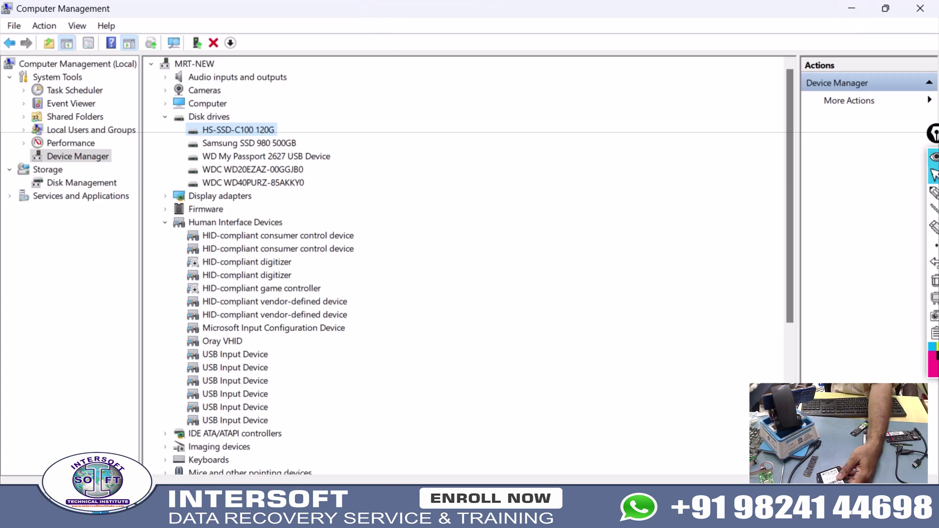
{"action": "left_click", "coordinate": [394, 517]}
{"action": "left_click", "coordinate": [235, 387]}
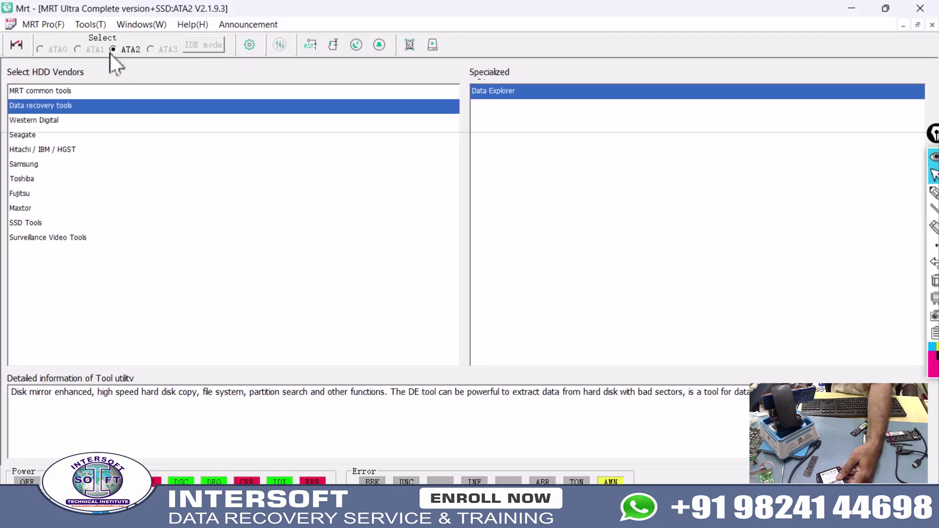
- Power on the ATA2 drive so Power reads ON
{"action": "left_click", "coordinate": [14, 49]}
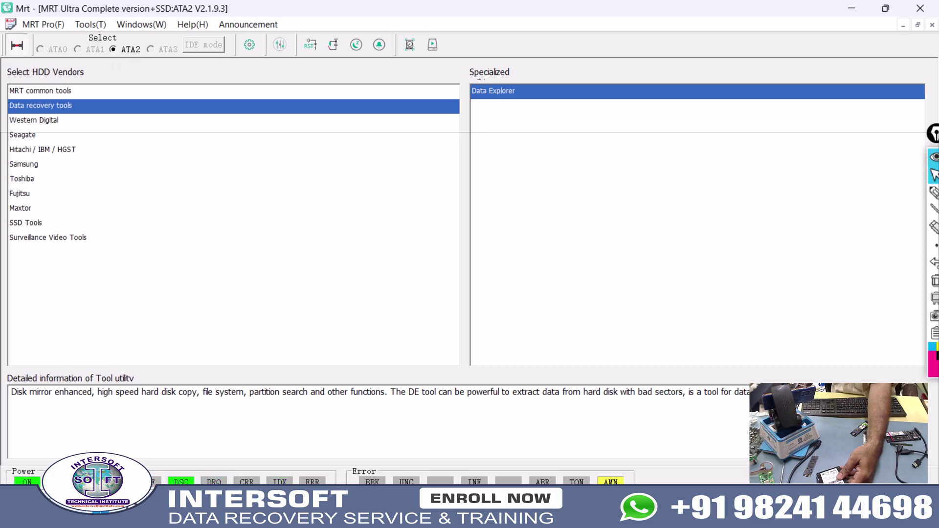
{"action": "key", "text": "Return"}
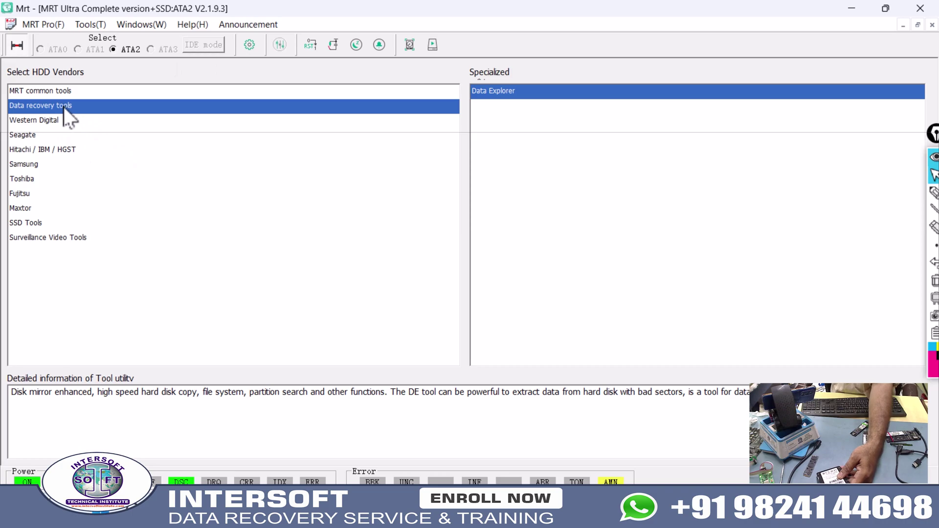
- Show SSD Tools, listing Samsung, SanDisk, Silicon Motion, Marvell and Phison utilities
{"action": "left_click", "coordinate": [33, 224]}
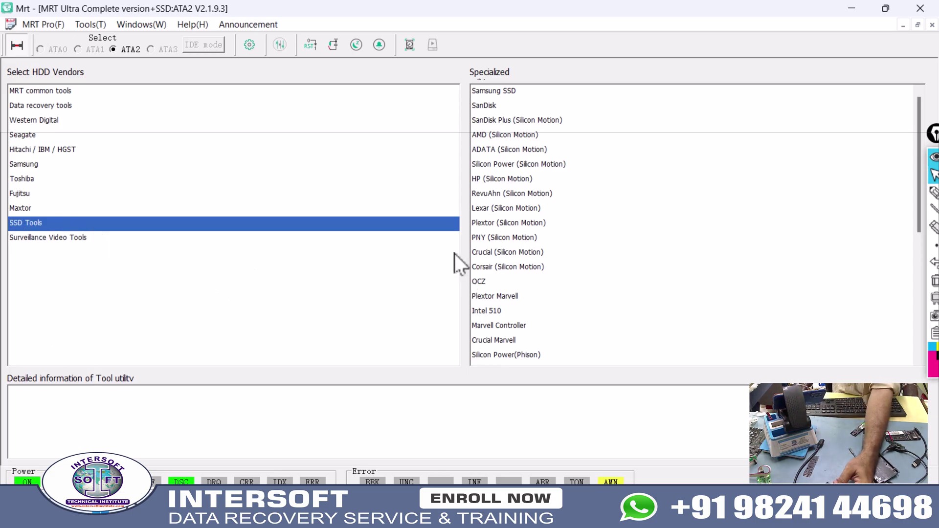
- Check the RevuAhn and AMD ASolid(Phison) supported families, then launch the AMD ASolid(Phison) tool
{"action": "left_click", "coordinate": [505, 193]}
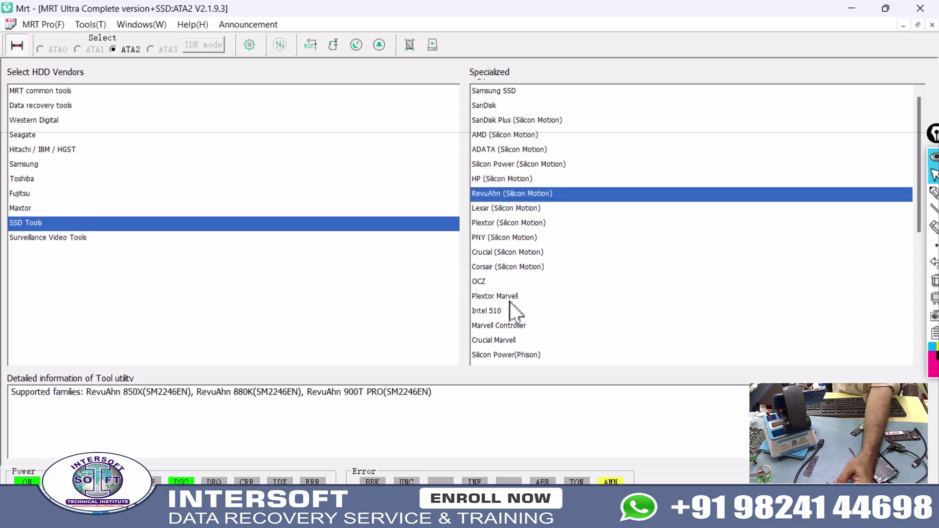
{"action": "scroll", "coordinate": [509, 304], "scroll_direction": "down", "scroll_amount": 1}
{"action": "scroll", "coordinate": [509, 303], "scroll_direction": "down", "scroll_amount": 2}
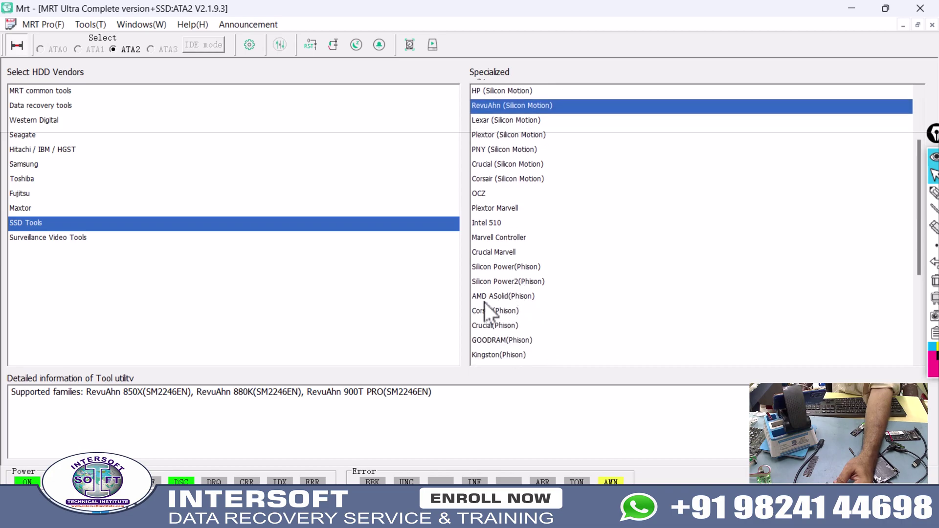
{"action": "left_click", "coordinate": [487, 296]}
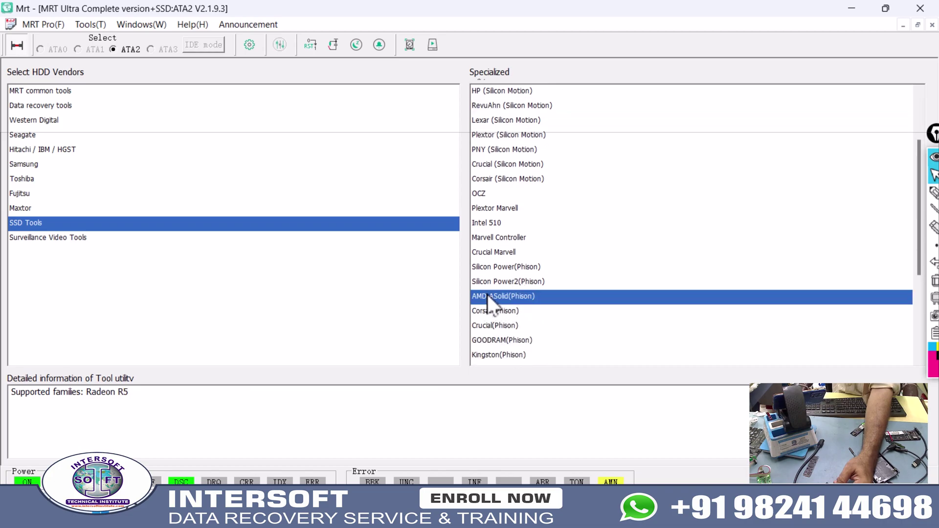
{"action": "double_click", "coordinate": [519, 295]}
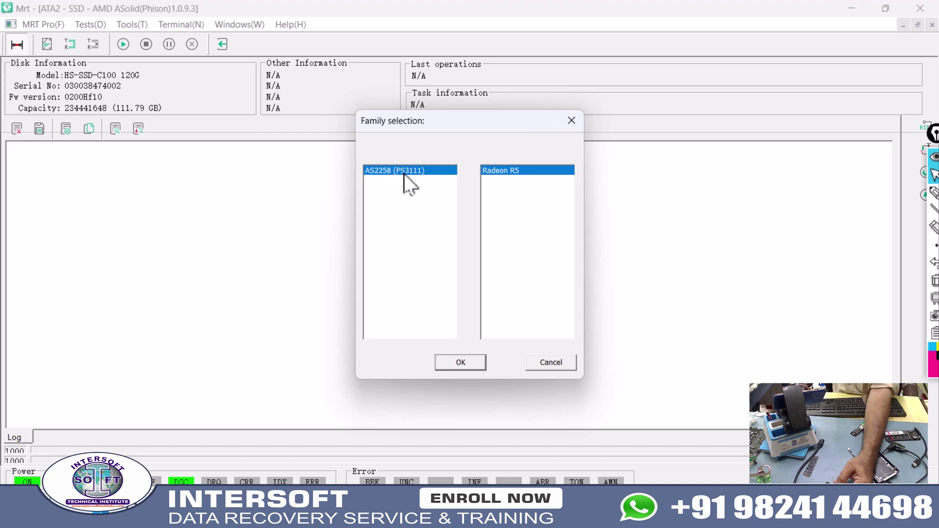
- Confirm the AS2258 (PS3111) Radeon R5 family to unlock the SSD
{"action": "left_click", "coordinate": [470, 362]}
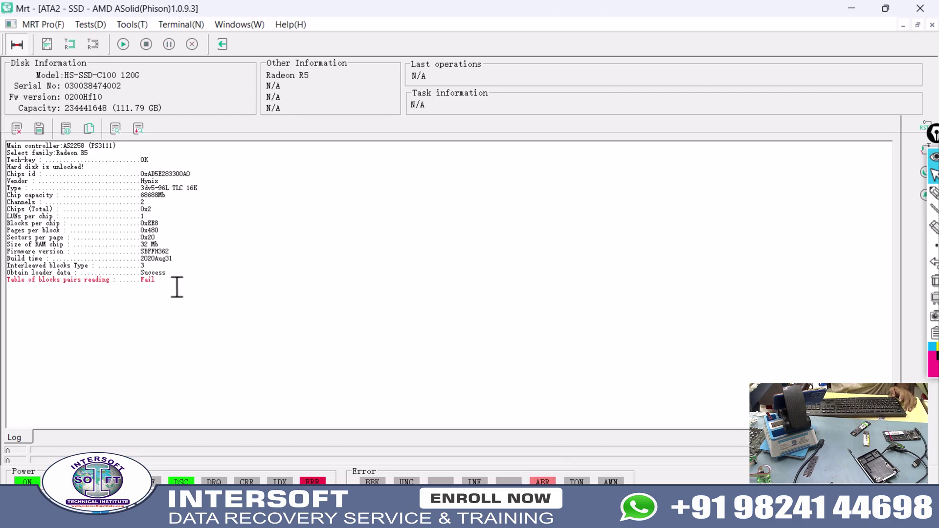
- Enlarge the whole log's font with Ctrl+scroll, then clear the selection
{"action": "left_click_drag", "start_coordinate": [176, 287], "coordinate": [15, 139]}
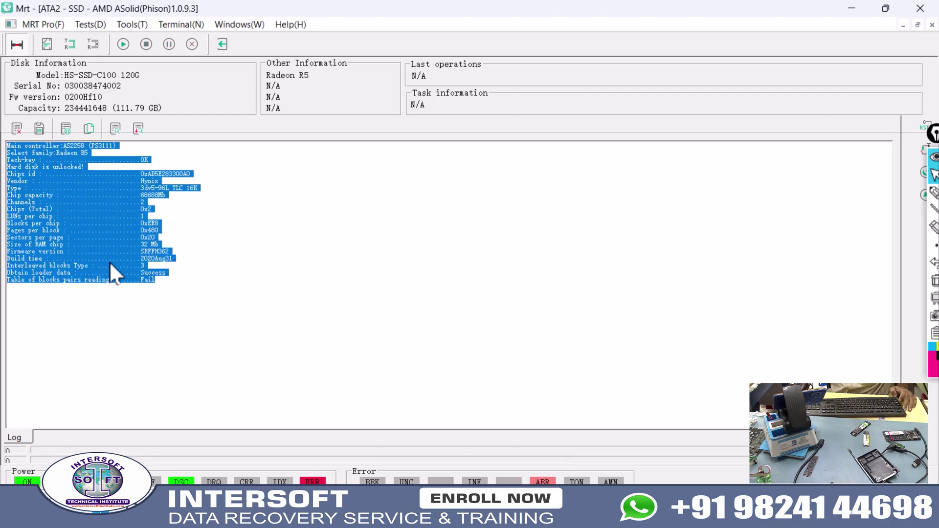
{"action": "scroll", "coordinate": [113, 262], "scroll_direction": "up", "scroll_amount": 5}
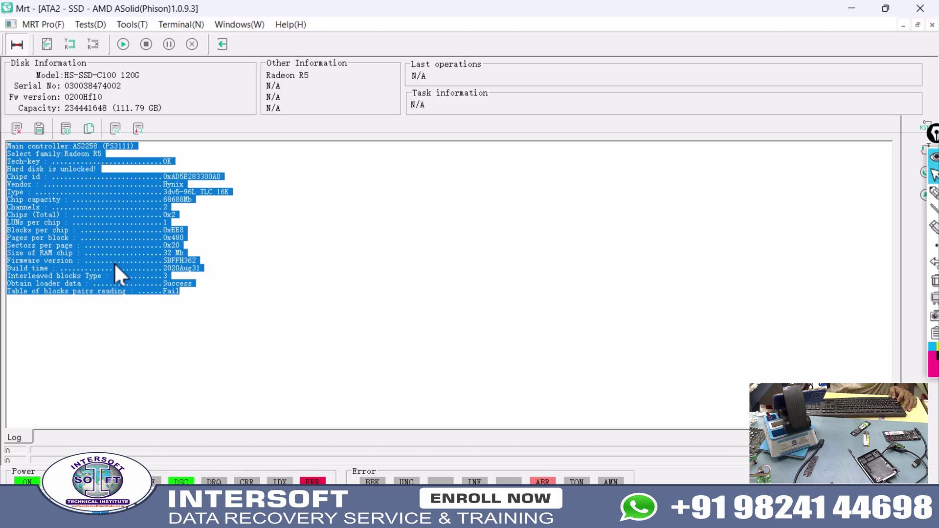
{"action": "scroll", "coordinate": [114, 262], "scroll_direction": "up", "scroll_amount": 2}
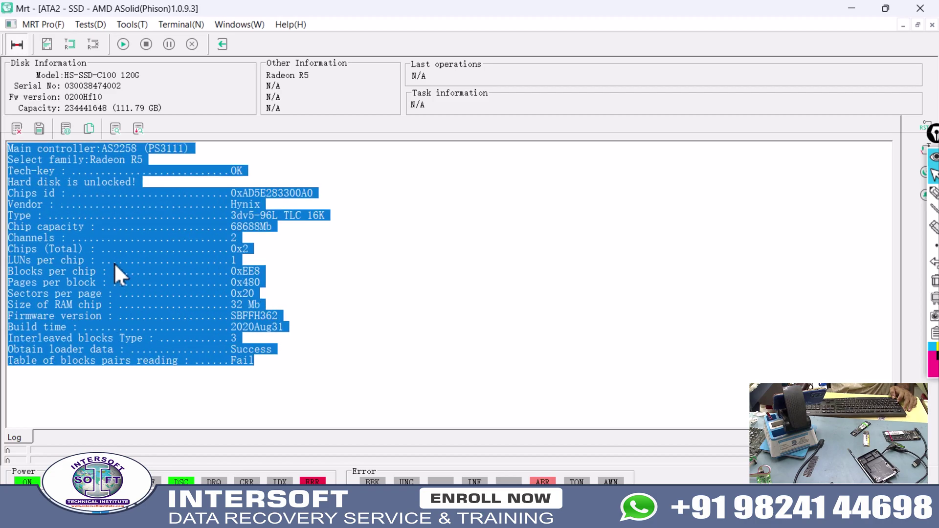
{"action": "scroll", "coordinate": [114, 263], "scroll_direction": "up", "scroll_amount": 1}
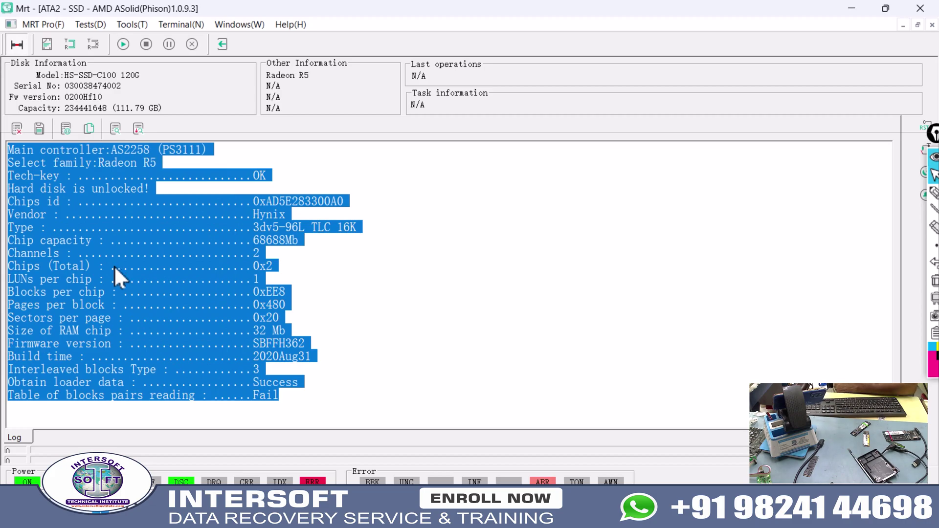
{"action": "left_click", "coordinate": [184, 288]}
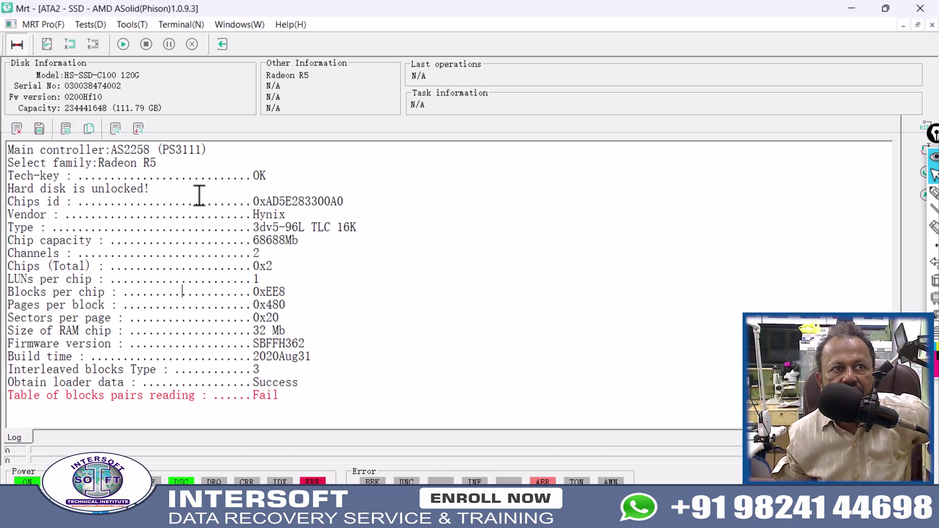
{"action": "left_click_drag", "start_coordinate": [253, 201], "coordinate": [350, 198]}
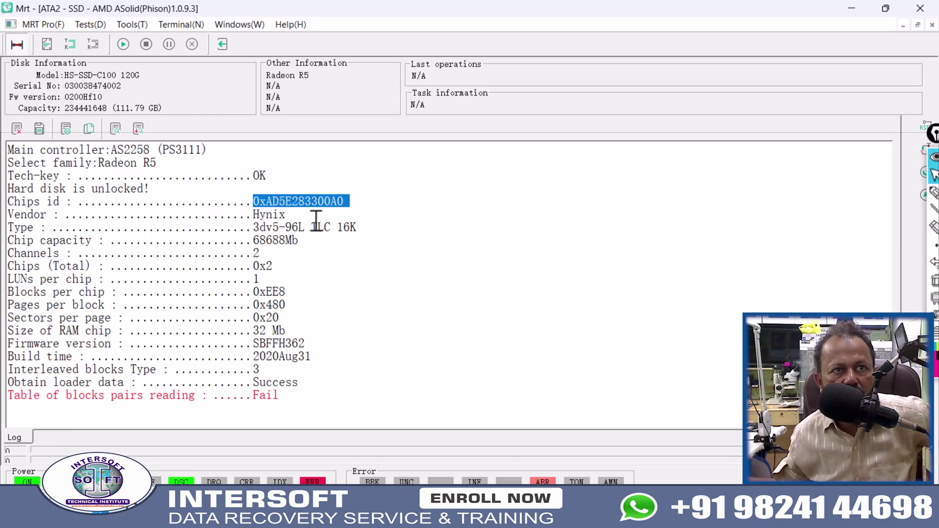
{"action": "left_click_drag", "start_coordinate": [312, 216], "coordinate": [256, 215]}
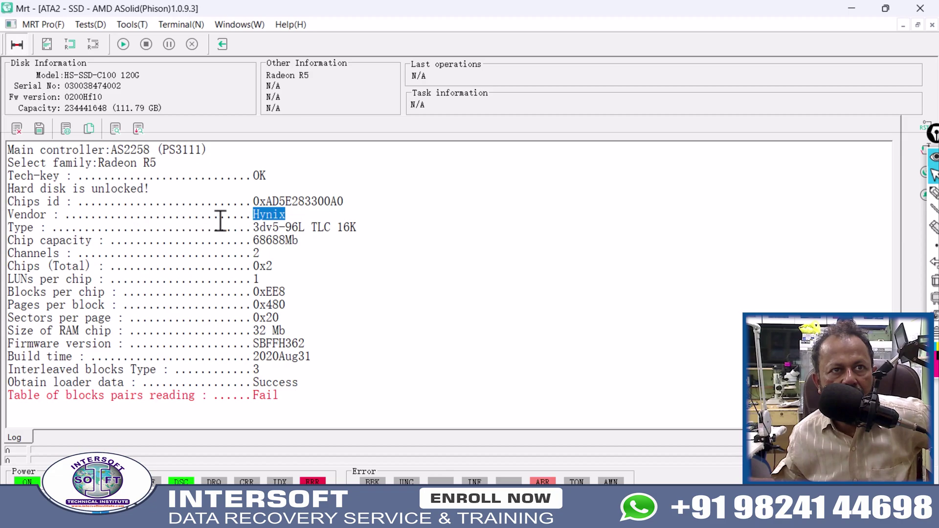
{"action": "left_click_drag", "start_coordinate": [293, 227], "coordinate": [253, 227]}
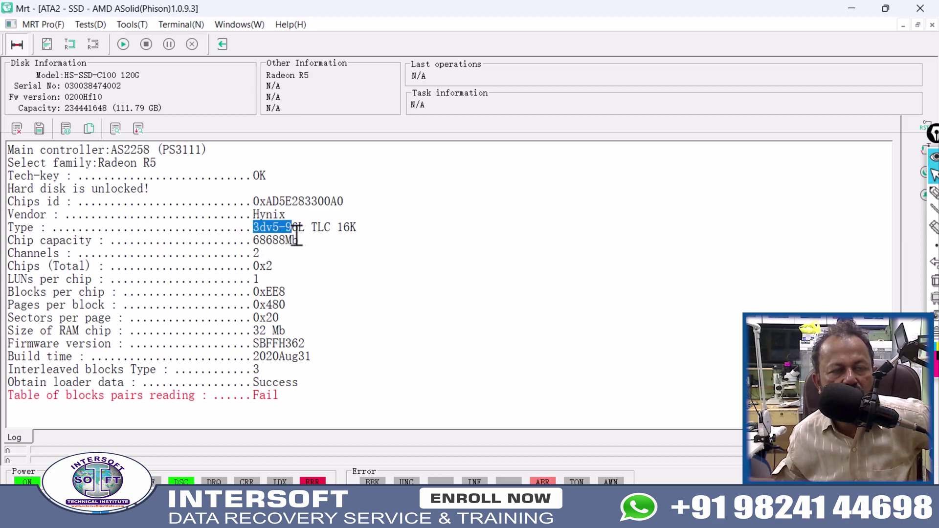
{"action": "left_click_drag", "start_coordinate": [389, 222], "coordinate": [253, 243]}
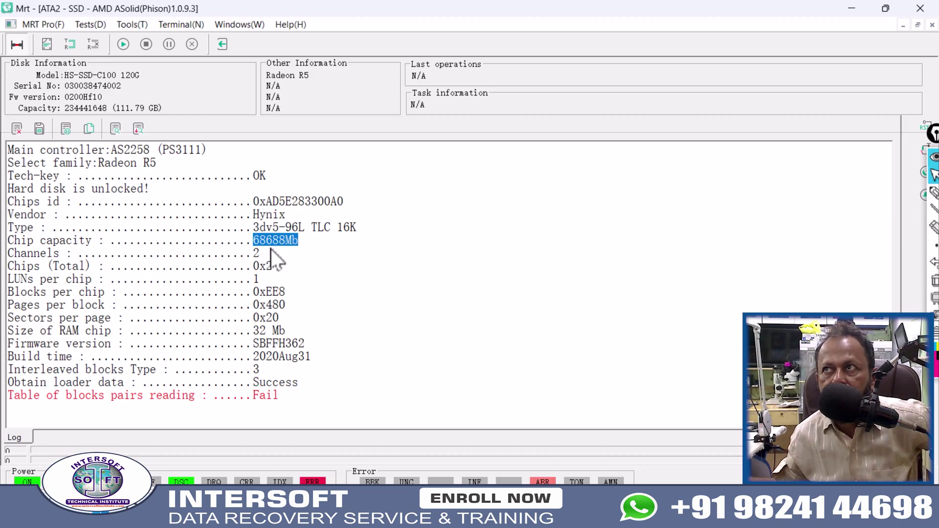
{"action": "left_click", "coordinate": [262, 254]}
{"action": "mouse_move", "coordinate": [262, 254]}
{"action": "left_mouse_down"}
{"action": "mouse_move", "coordinate": [247, 253]}
{"action": "mouse_move", "coordinate": [256, 253]}
{"action": "left_mouse_up"}
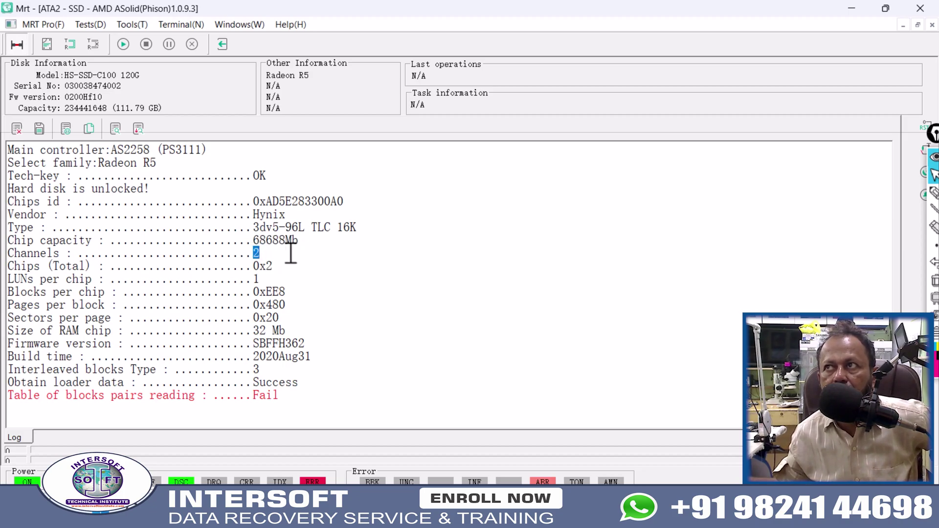
{"action": "left_click_drag", "start_coordinate": [283, 265], "coordinate": [270, 291]}
{"action": "left_click", "coordinate": [274, 289]}
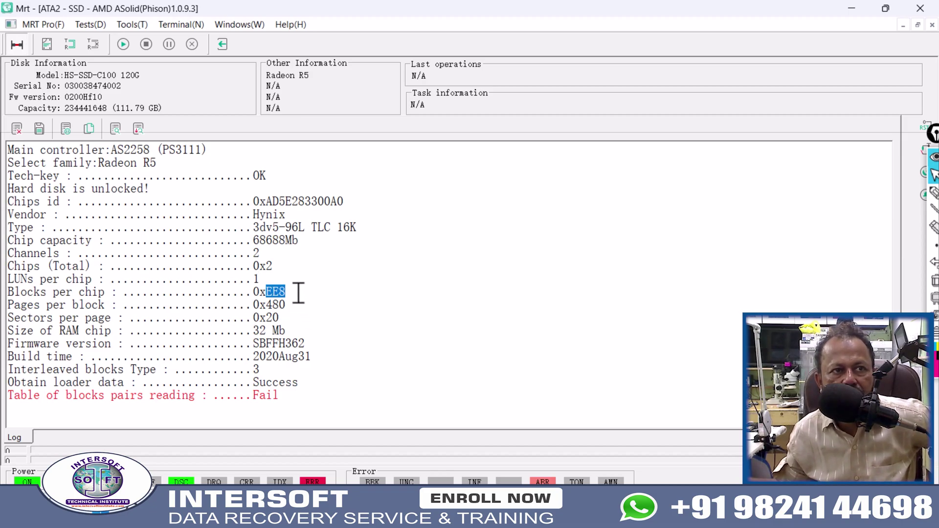
{"action": "mouse_move", "coordinate": [285, 304]}
{"action": "left_mouse_down"}
{"action": "mouse_move", "coordinate": [267, 306]}
{"action": "mouse_move", "coordinate": [272, 317]}
{"action": "left_mouse_up"}
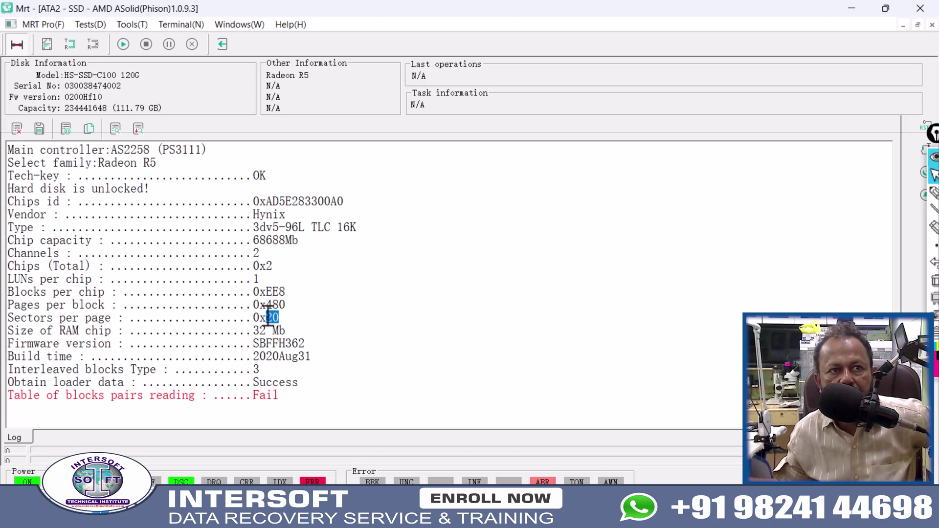
{"action": "mouse_move", "coordinate": [267, 318]}
{"action": "left_mouse_down"}
{"action": "mouse_move", "coordinate": [279, 319]}
{"action": "mouse_move", "coordinate": [278, 330]}
{"action": "mouse_move", "coordinate": [259, 330]}
{"action": "left_mouse_up"}
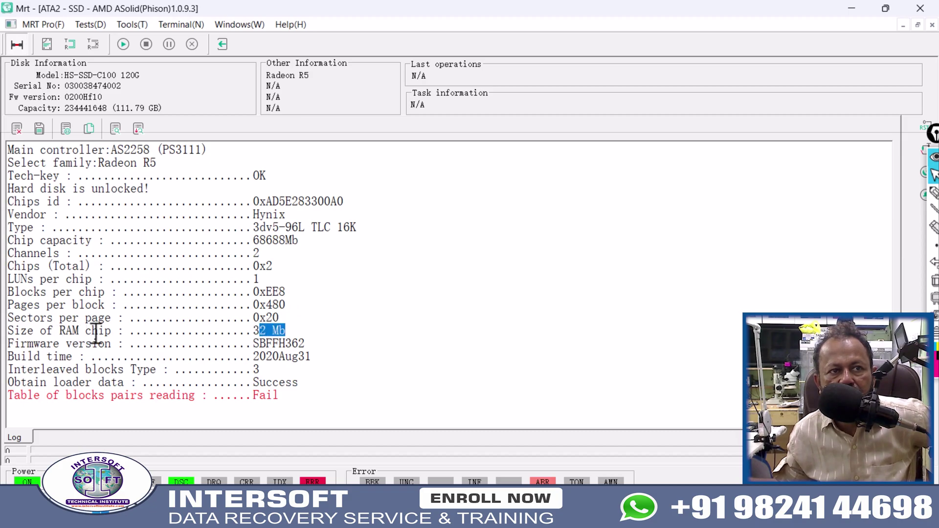
{"action": "left_click_drag", "start_coordinate": [59, 330], "coordinate": [110, 328]}
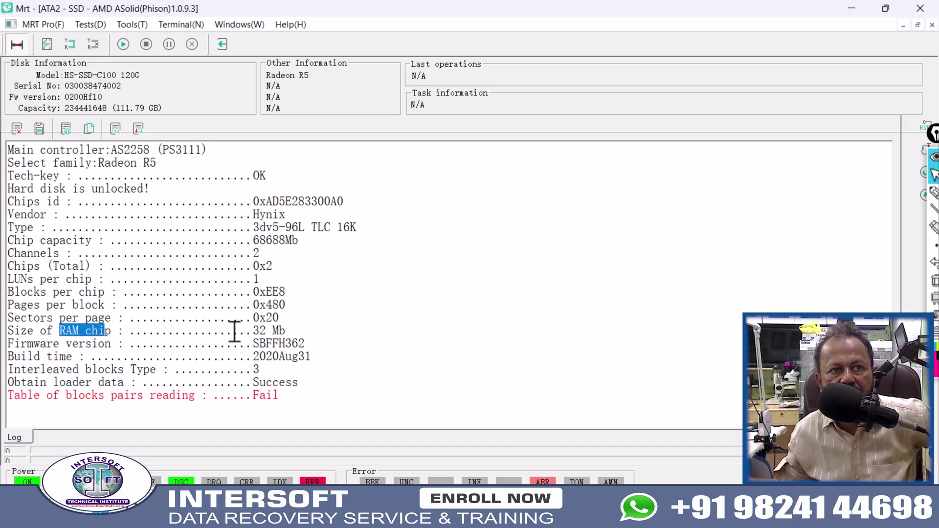
{"action": "left_click_drag", "start_coordinate": [304, 344], "coordinate": [255, 344]}
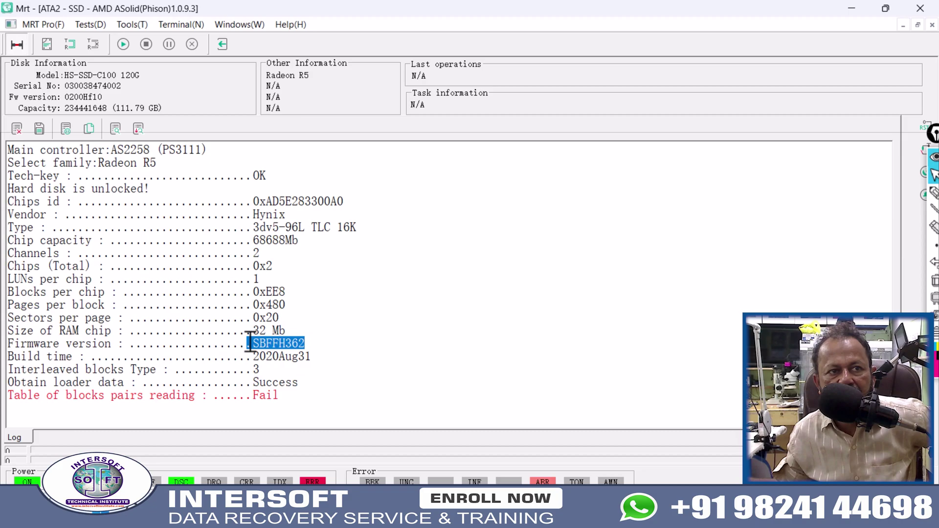
{"action": "left_click_drag", "start_coordinate": [311, 356], "coordinate": [251, 356]}
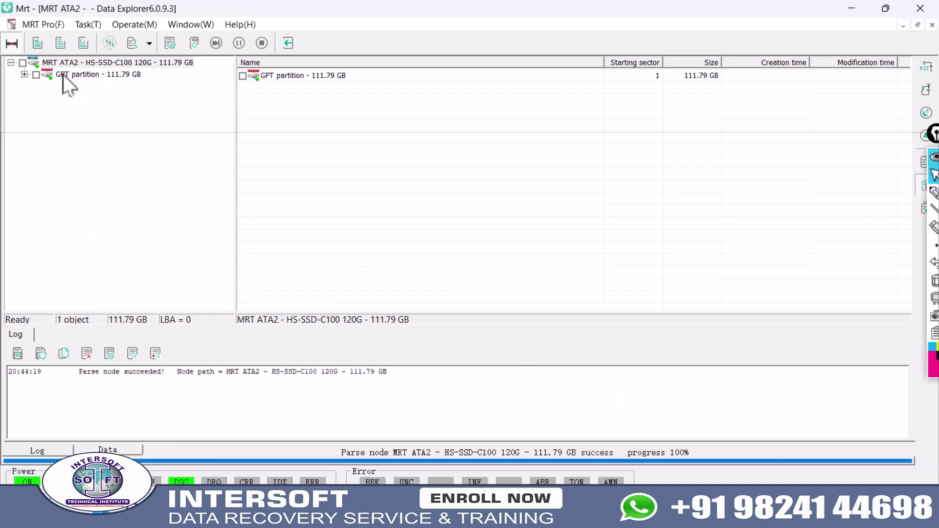
- Expand the GPT partition and Partitions 01–04, then show Partition 03's Root contents
{"action": "left_click", "coordinate": [25, 76]}
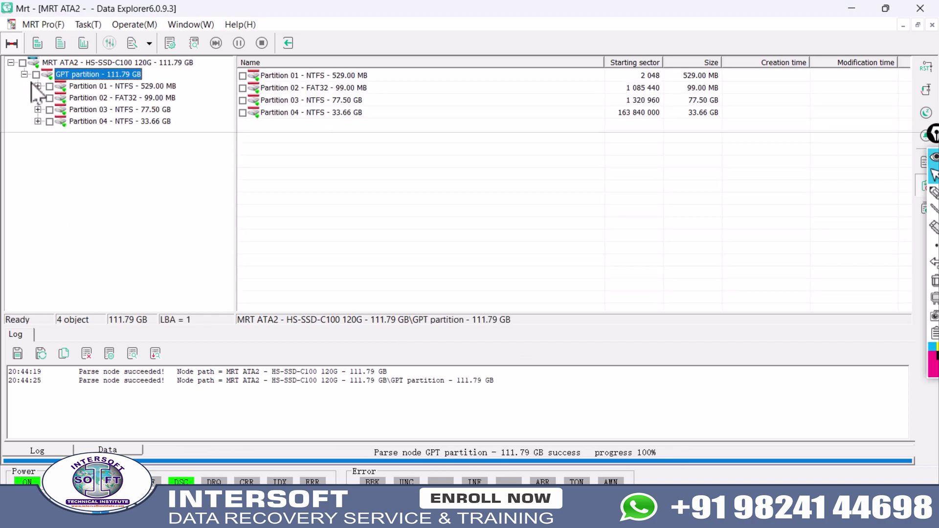
{"action": "left_click", "coordinate": [38, 86]}
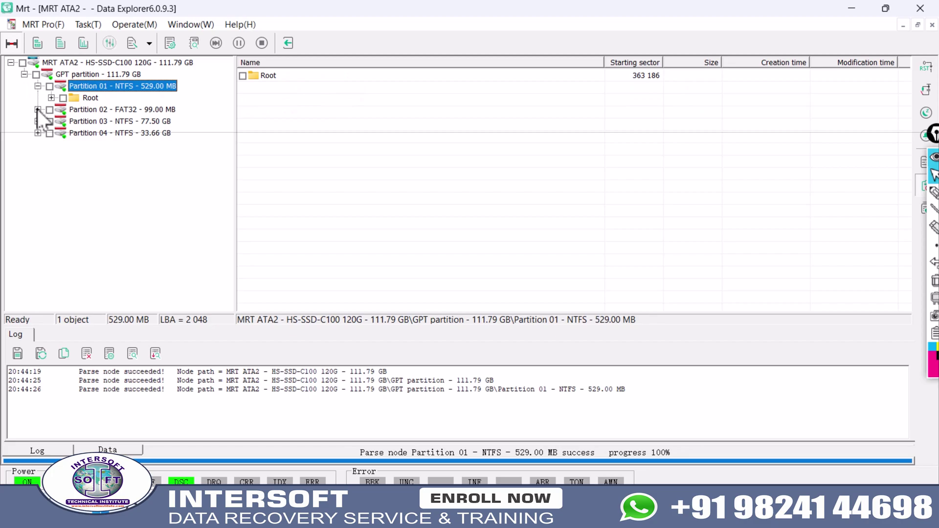
{"action": "left_click", "coordinate": [37, 110]}
{"action": "left_click", "coordinate": [36, 133]}
{"action": "left_click", "coordinate": [36, 157]}
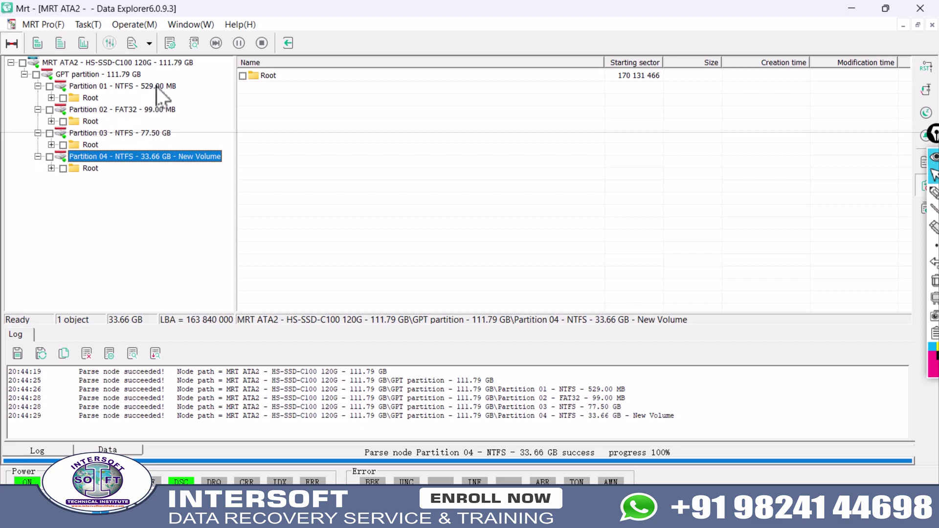
{"action": "left_click", "coordinate": [51, 145]}
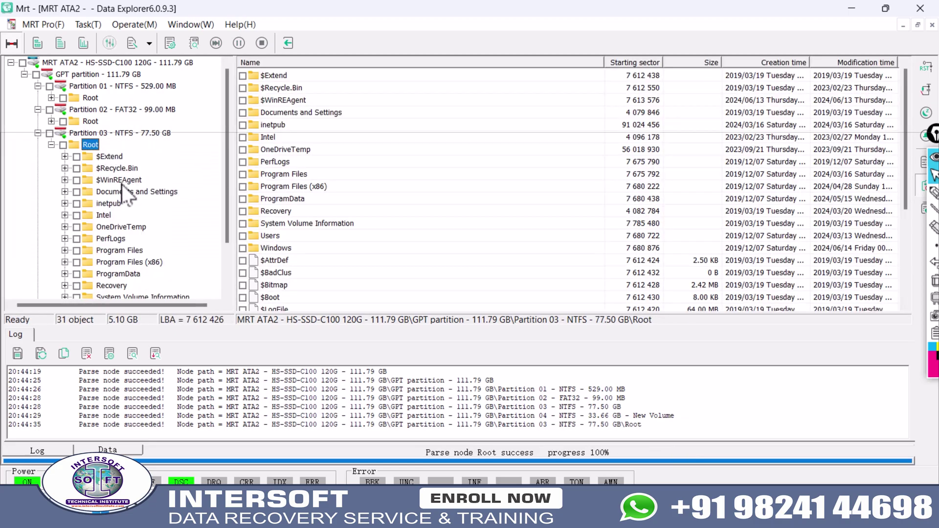
- Go to Root > Users > ADMIN > Desktop and tick Desktop, marking its seven items
{"action": "scroll", "coordinate": [112, 224], "scroll_direction": "down", "scroll_amount": 2}
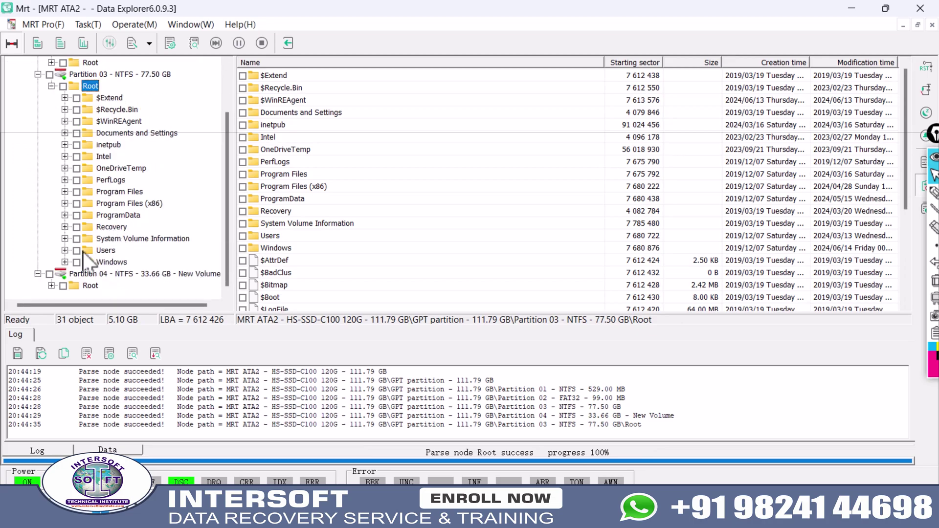
{"action": "left_click", "coordinate": [65, 250]}
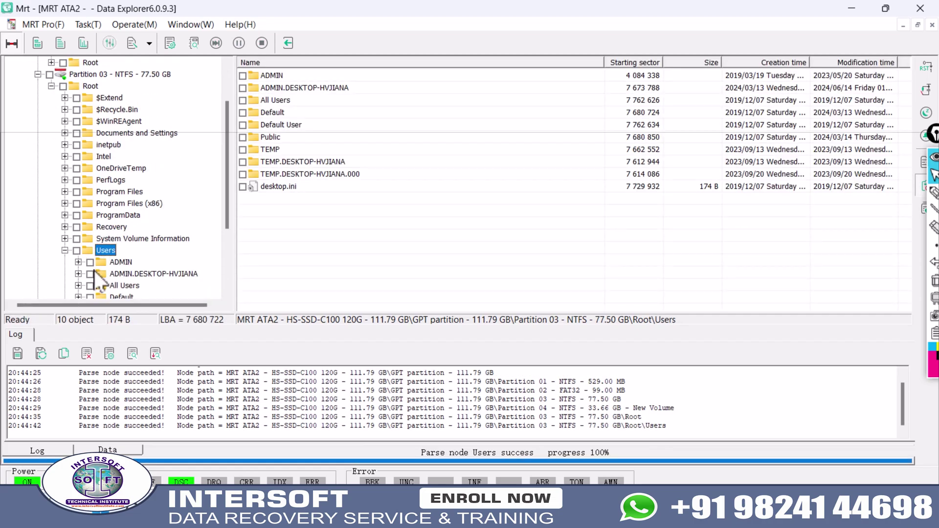
{"action": "scroll", "coordinate": [99, 263], "scroll_direction": "down", "scroll_amount": 1}
{"action": "left_click", "coordinate": [79, 227]}
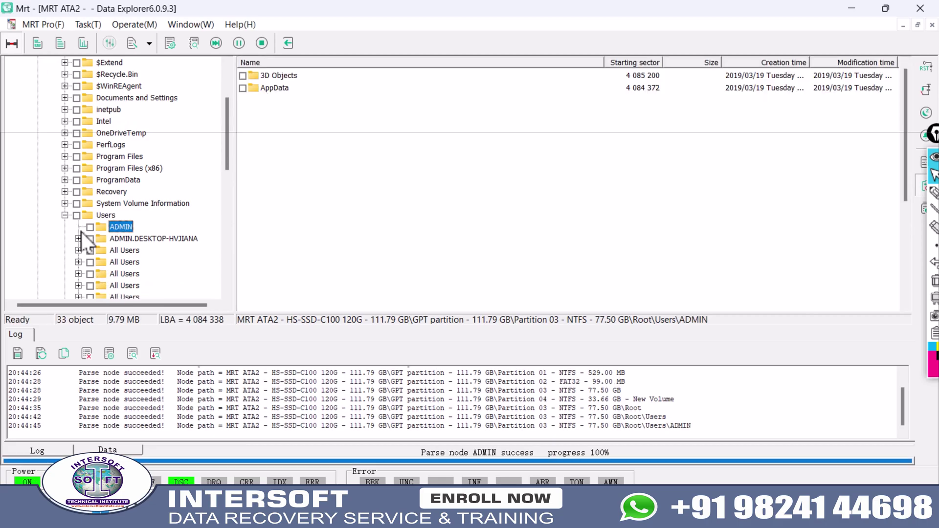
{"action": "scroll", "coordinate": [100, 254], "scroll_direction": "down", "scroll_amount": 1}
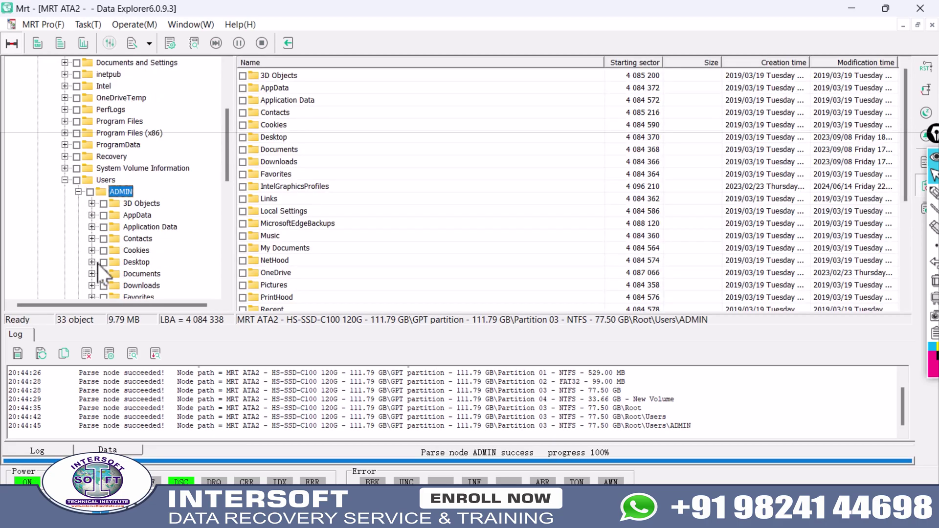
{"action": "left_click", "coordinate": [93, 263]}
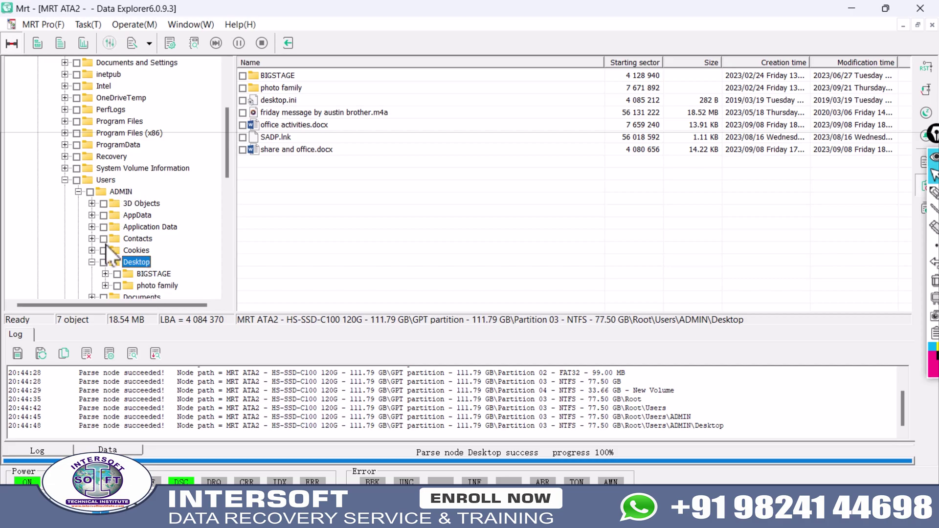
{"action": "left_click", "coordinate": [104, 262]}
- Bring up the Desktop folder's action menu and select all seven Desktop items
{"action": "right_click", "coordinate": [131, 262]}
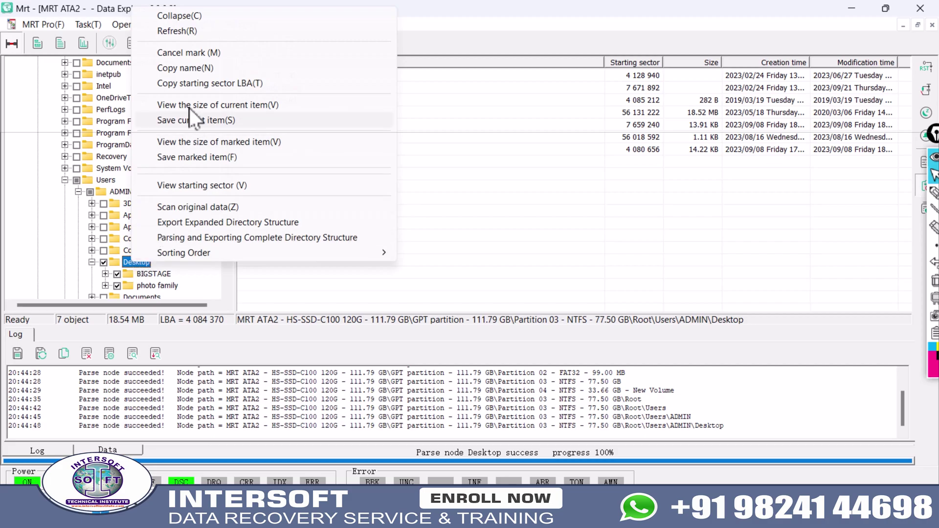
{"action": "left_click", "coordinate": [526, 182]}
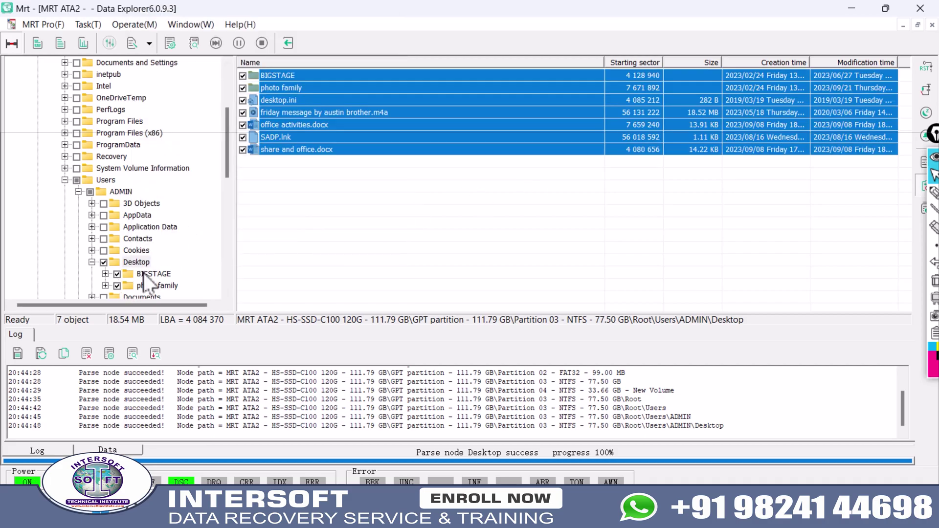
{"action": "scroll", "coordinate": [154, 261], "scroll_direction": "down", "scroll_amount": 8}
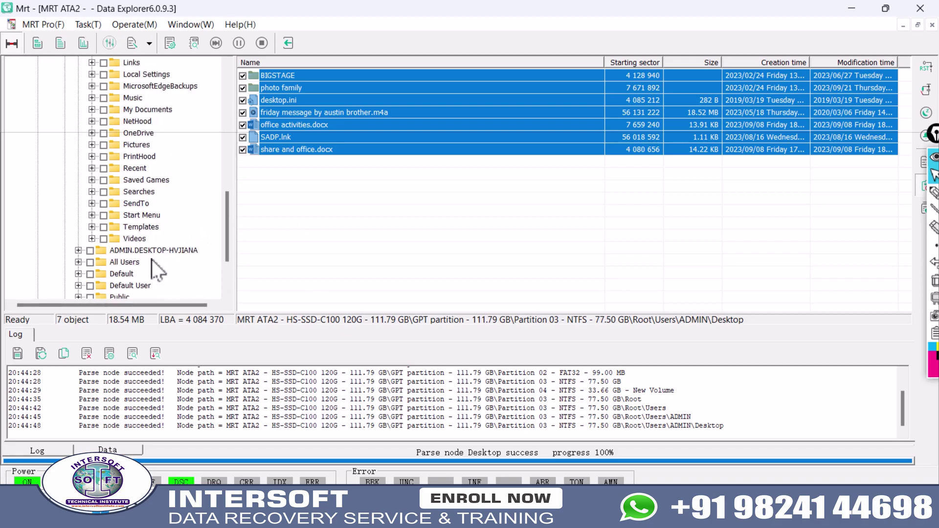
{"action": "scroll", "coordinate": [147, 238], "scroll_direction": "up", "scroll_amount": 9}
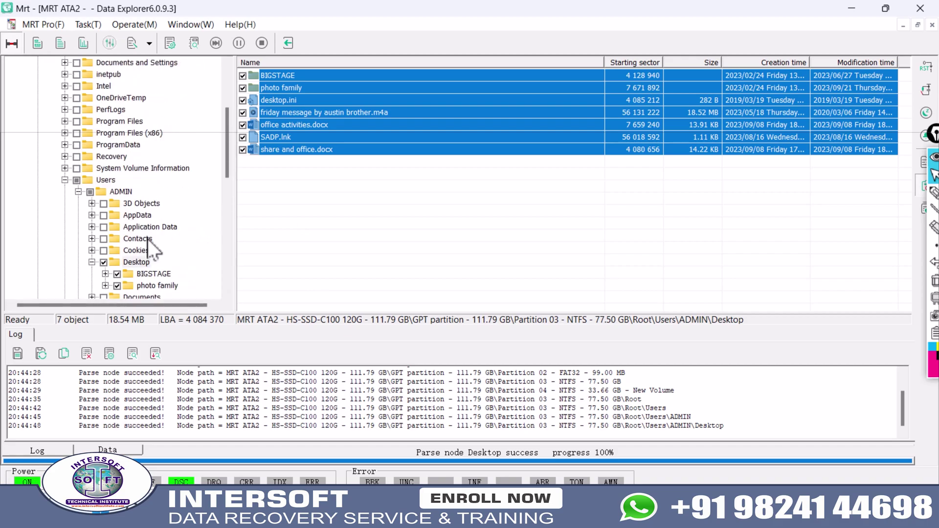
{"action": "scroll", "coordinate": [148, 235], "scroll_direction": "up", "scroll_amount": 1}
{"action": "scroll", "coordinate": [148, 234], "scroll_direction": "down", "scroll_amount": 8}
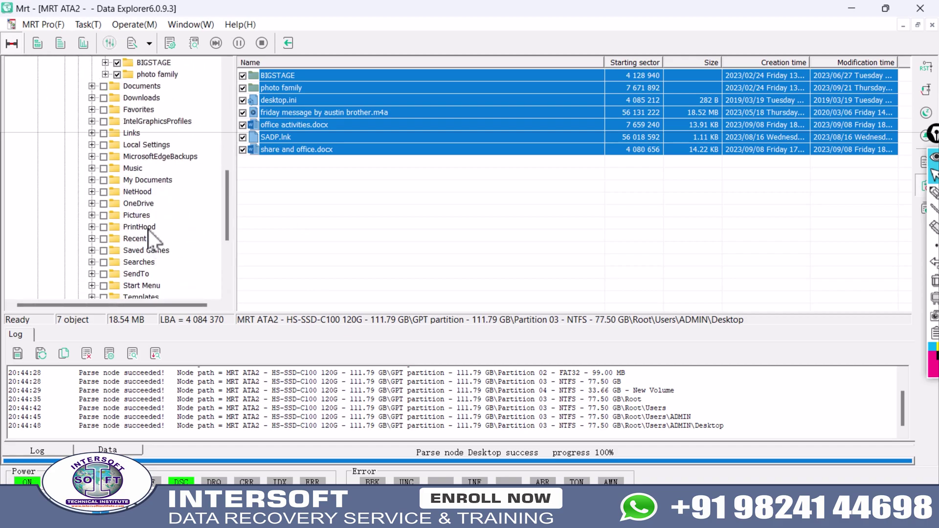
{"action": "scroll", "coordinate": [148, 229], "scroll_direction": "down", "scroll_amount": 2}
{"action": "scroll", "coordinate": [148, 228], "scroll_direction": "down", "scroll_amount": 2}
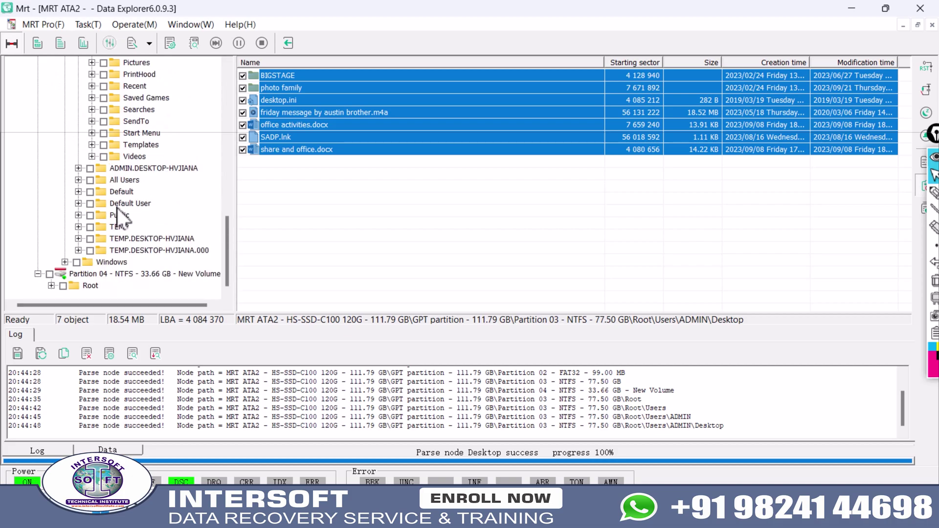
- Open All Users, then expand Partition 04's Root and display the IFBack folder's contents
{"action": "left_click", "coordinate": [79, 180]}
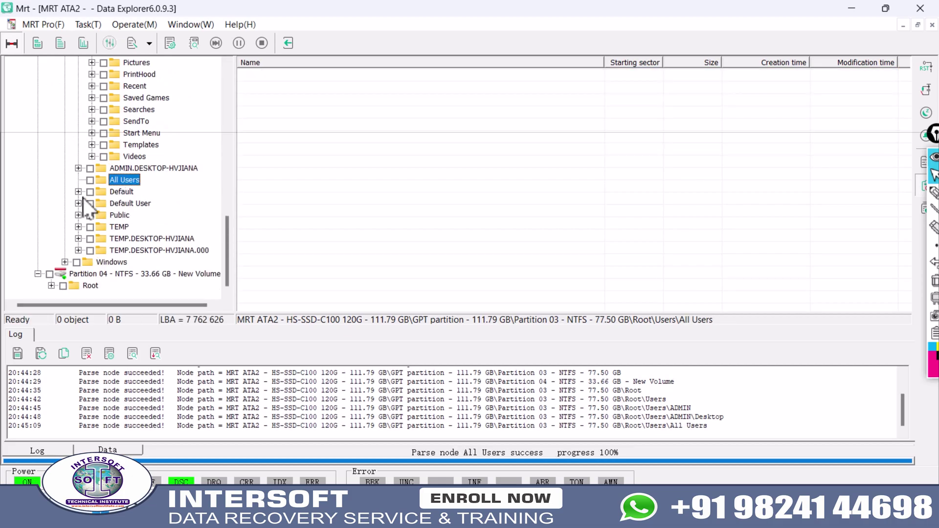
{"action": "left_click", "coordinate": [51, 286]}
{"action": "left_click", "coordinate": [90, 285]}
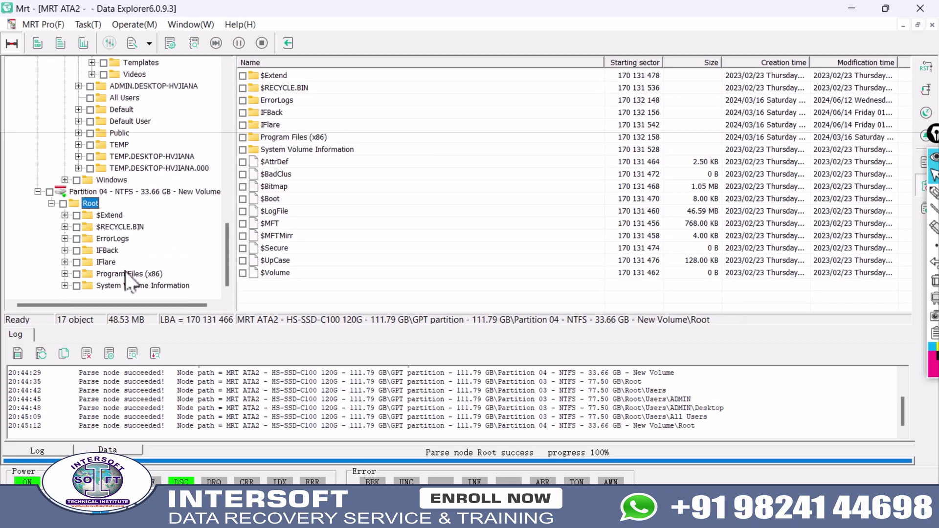
{"action": "left_click", "coordinate": [82, 249]}
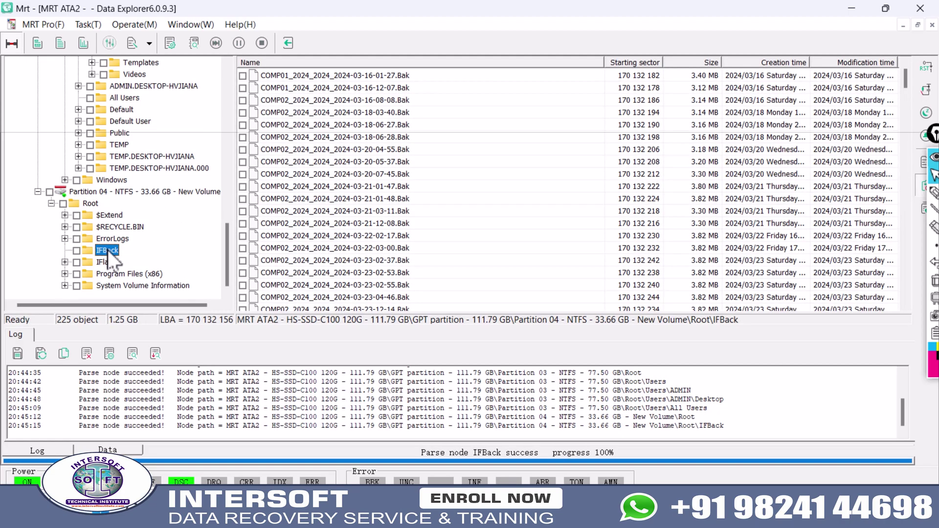